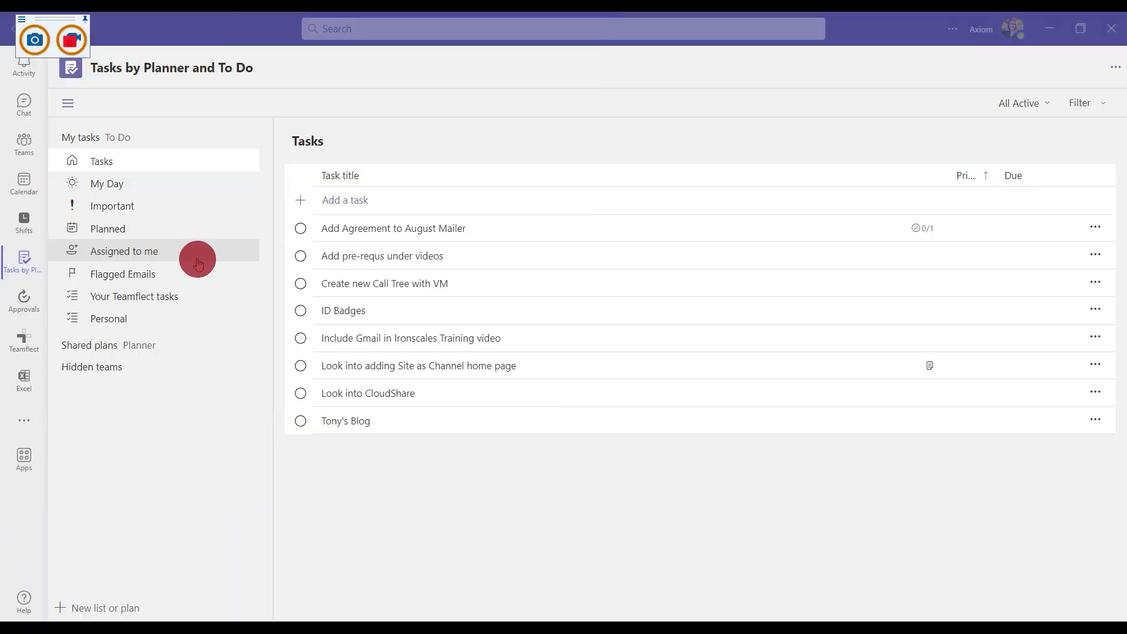
Show the Assigned to me task list in the Teams Tasks app
click(198, 264)
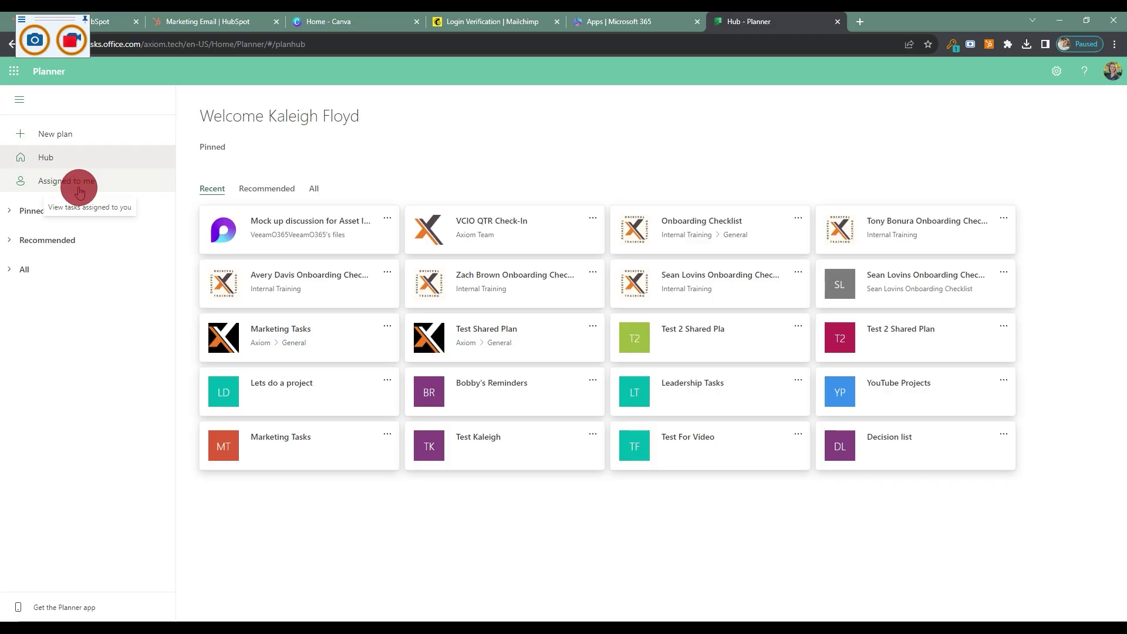
Show Planner's Assigned to me tasks as a grid with plan, progress and priority
click(79, 192)
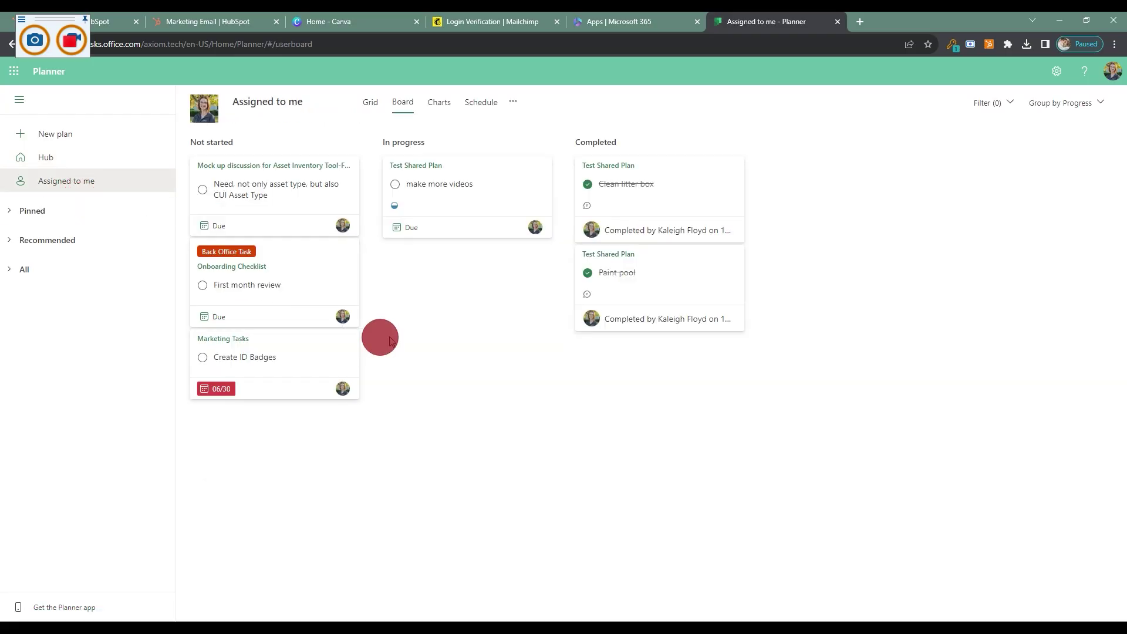
click(365, 103)
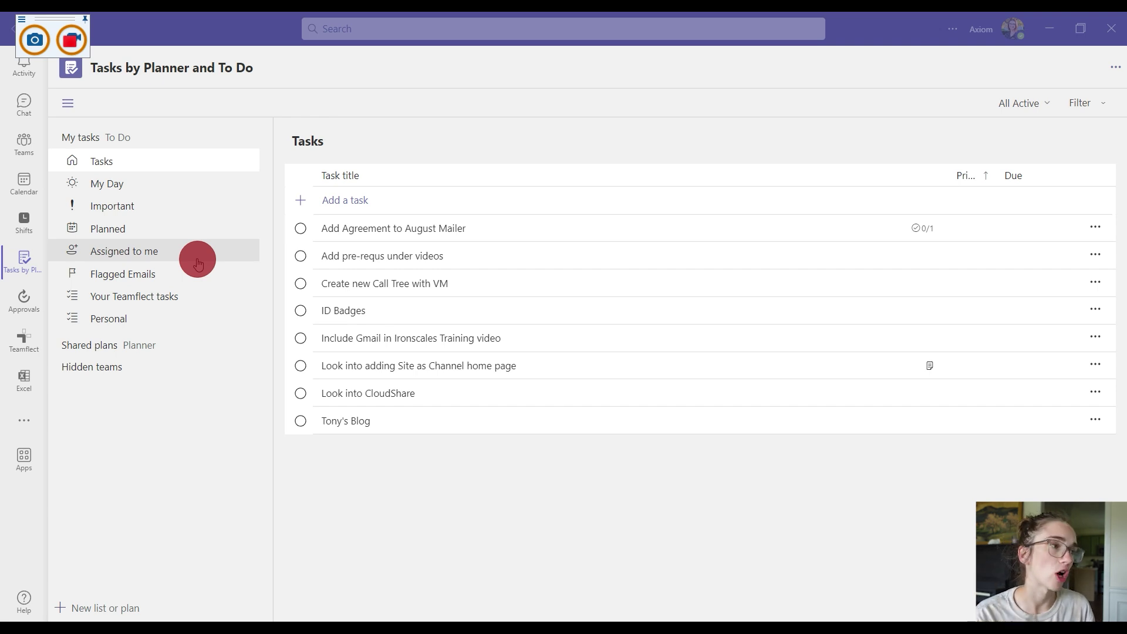
click(198, 264)
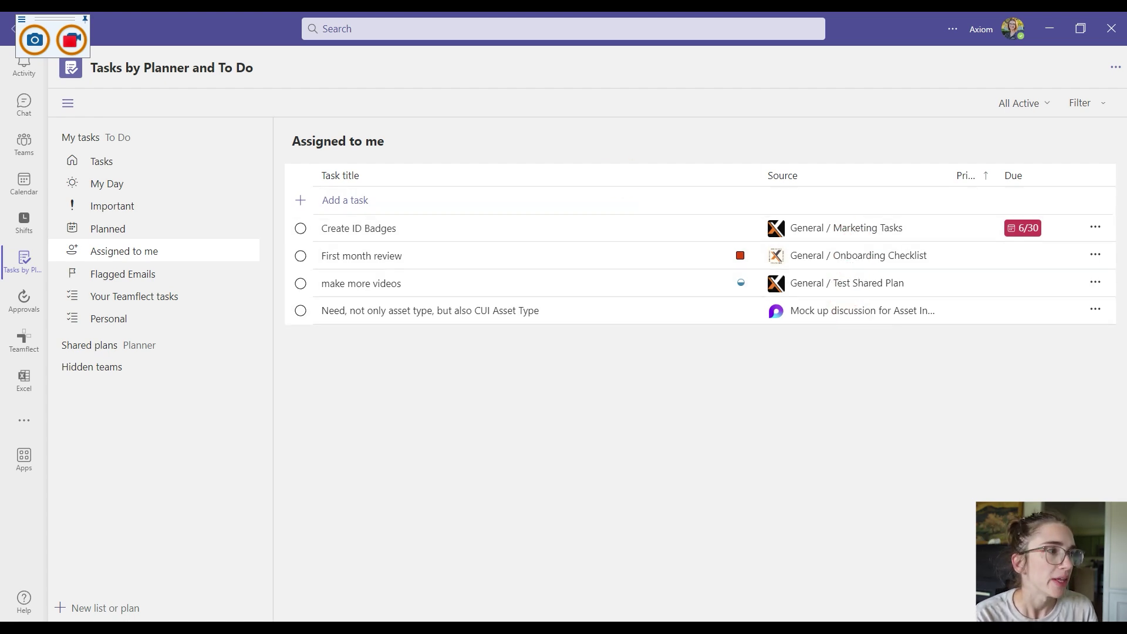
Bring the Planner web hub to the front and maximize its window
key(alt+Tab)
drag(904, 16, 904, 11)
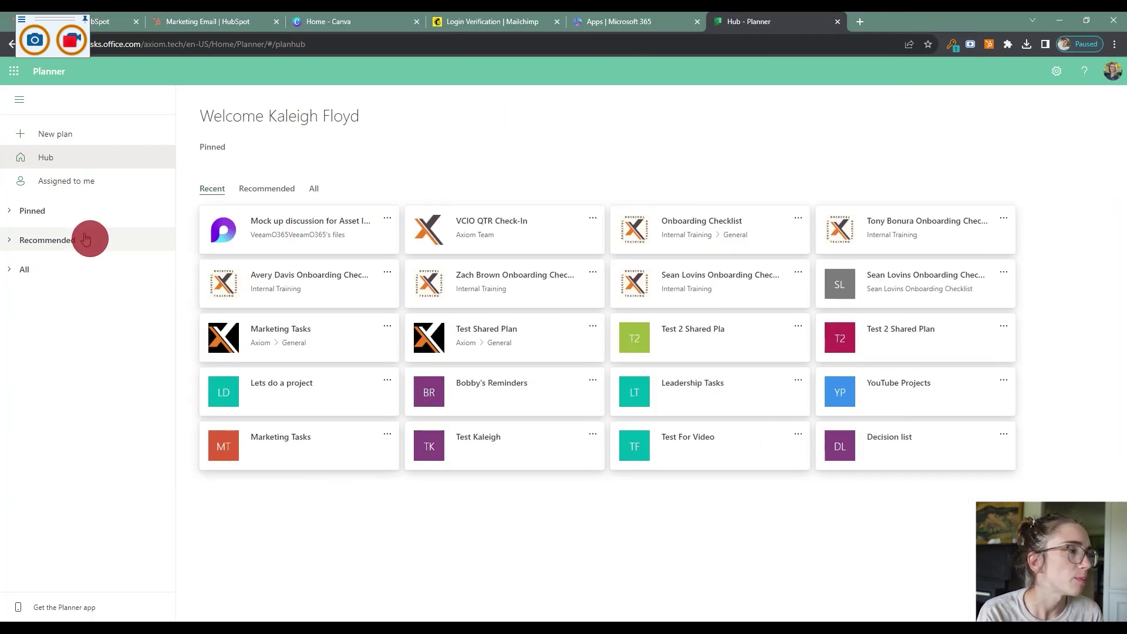
Show the Assigned to me tasks as a Planner grid and compare it with Teams
click(78, 190)
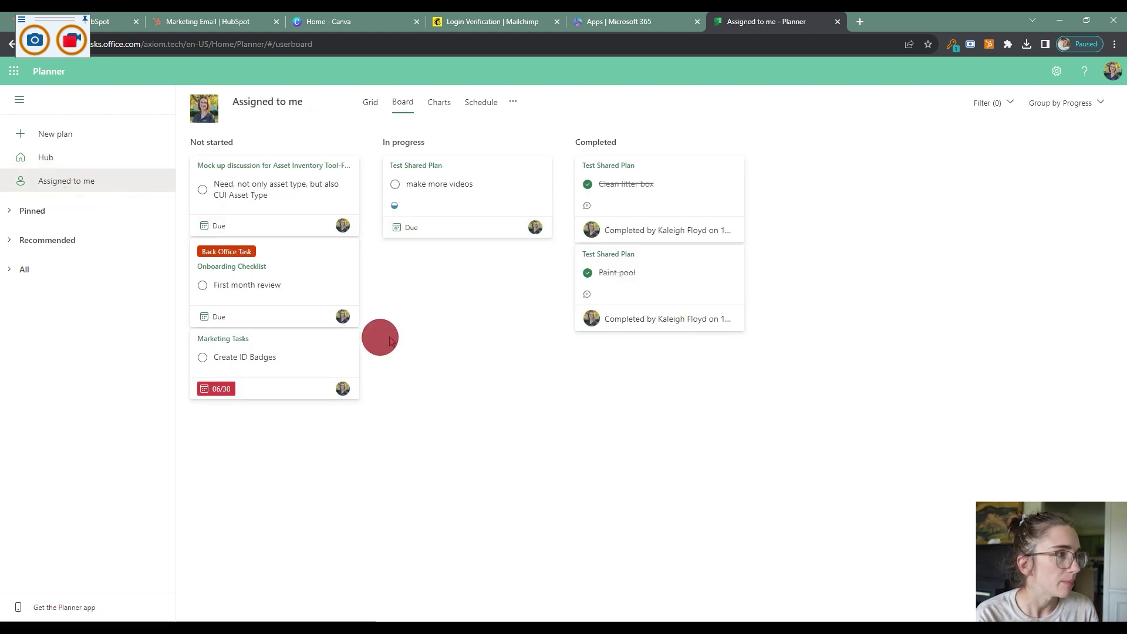
click(364, 104)
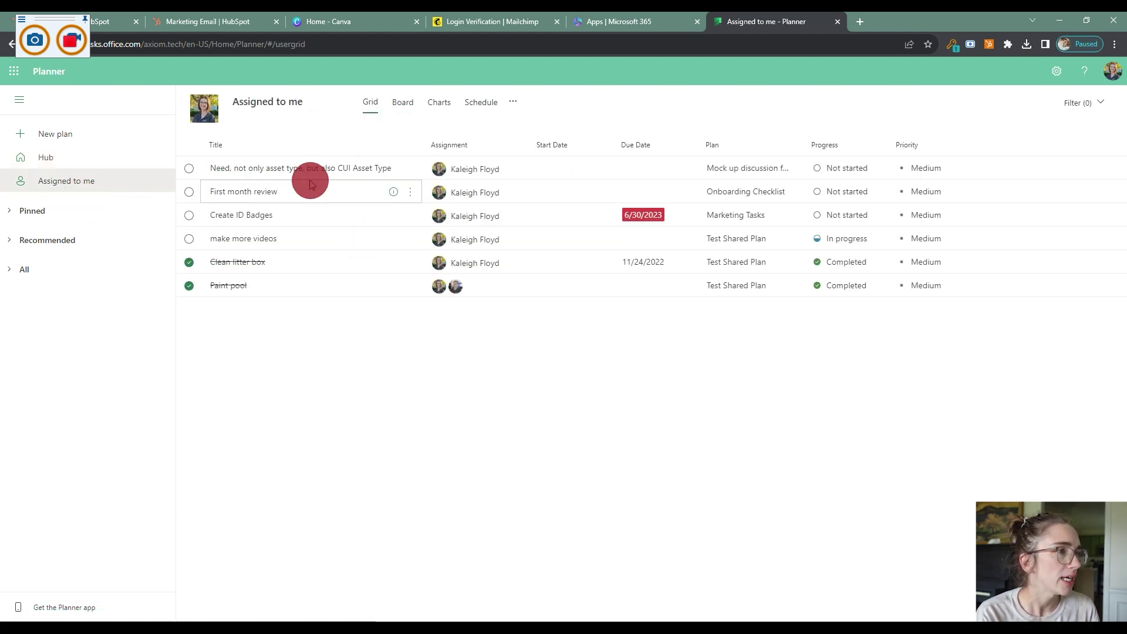
double_click(922, 24)
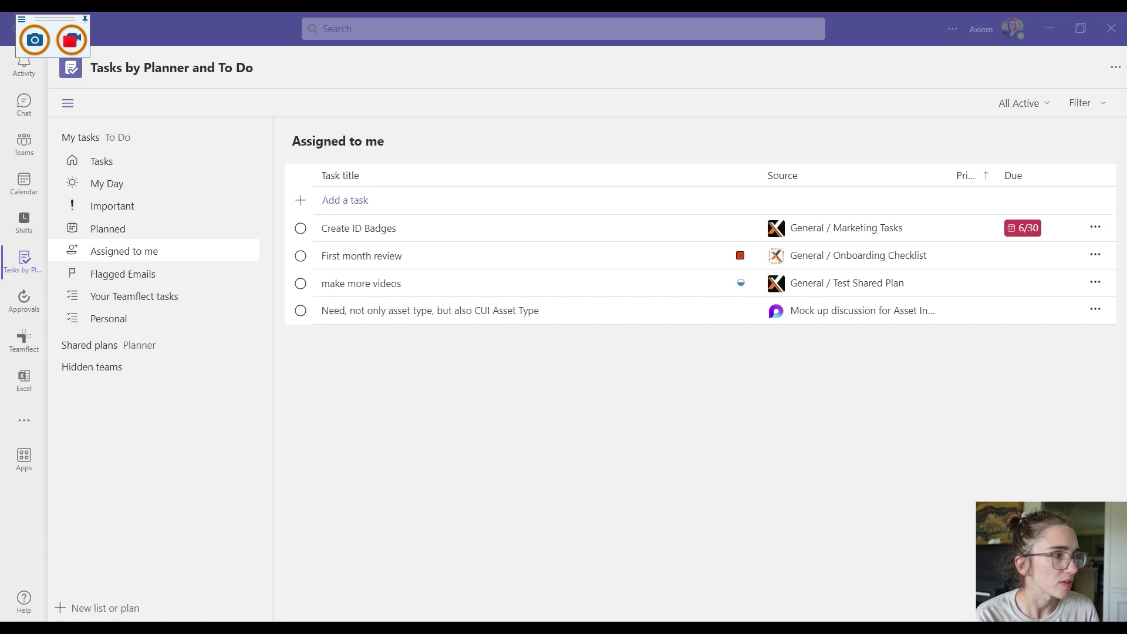
drag(539, 294, 793, 33)
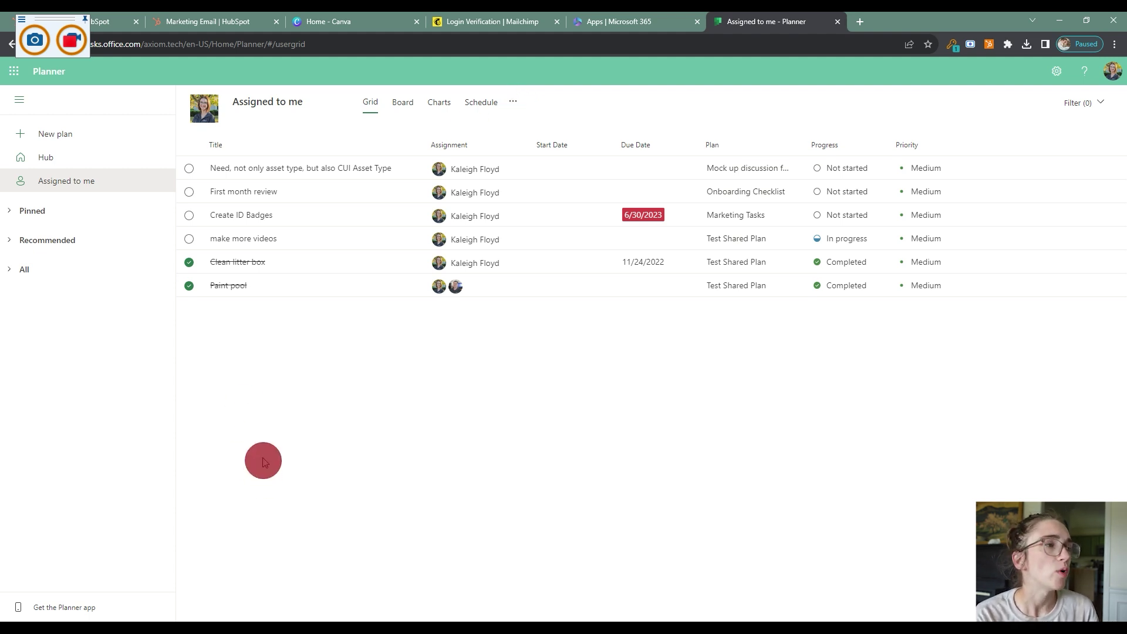
View the assigned tasks as a progress board, then charts, then an August 2023 schedule
click(404, 110)
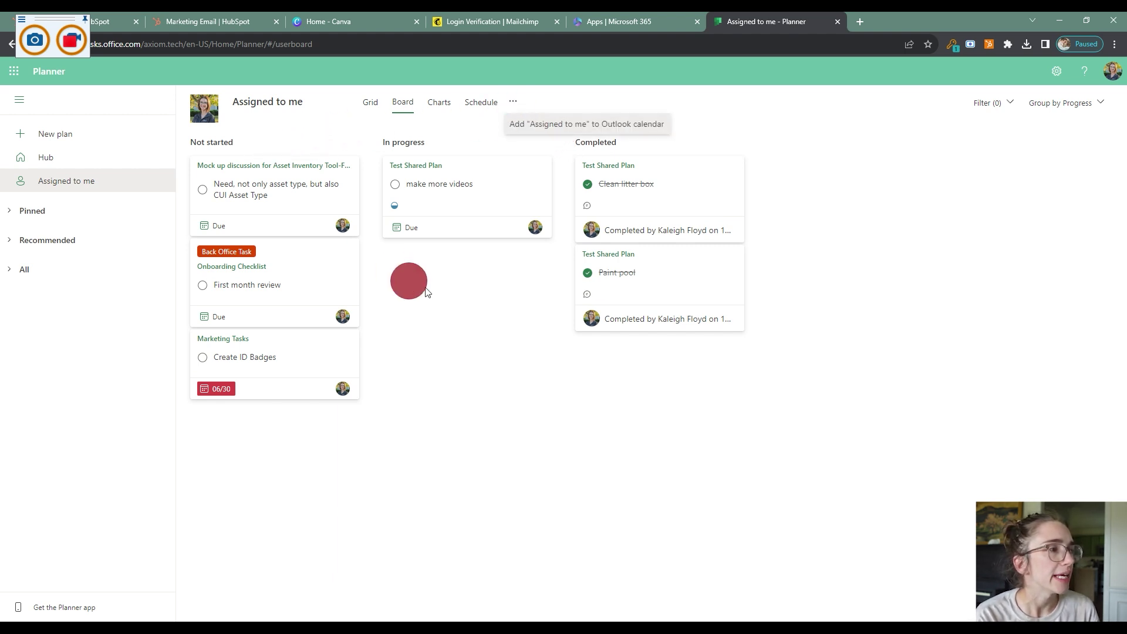
click(467, 313)
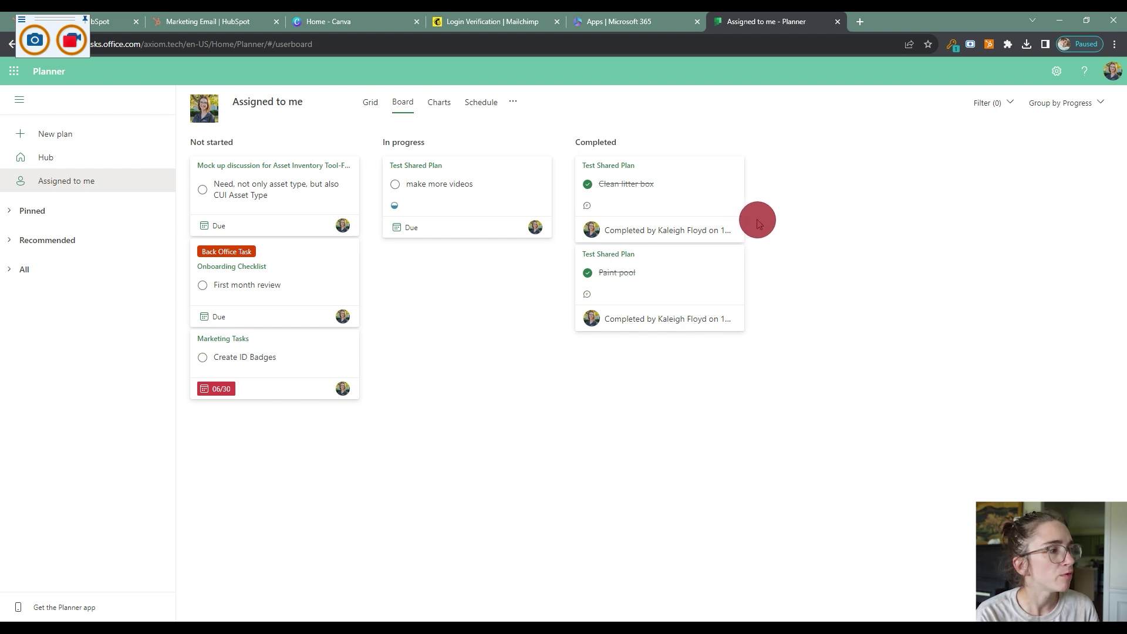
click(440, 104)
click(480, 110)
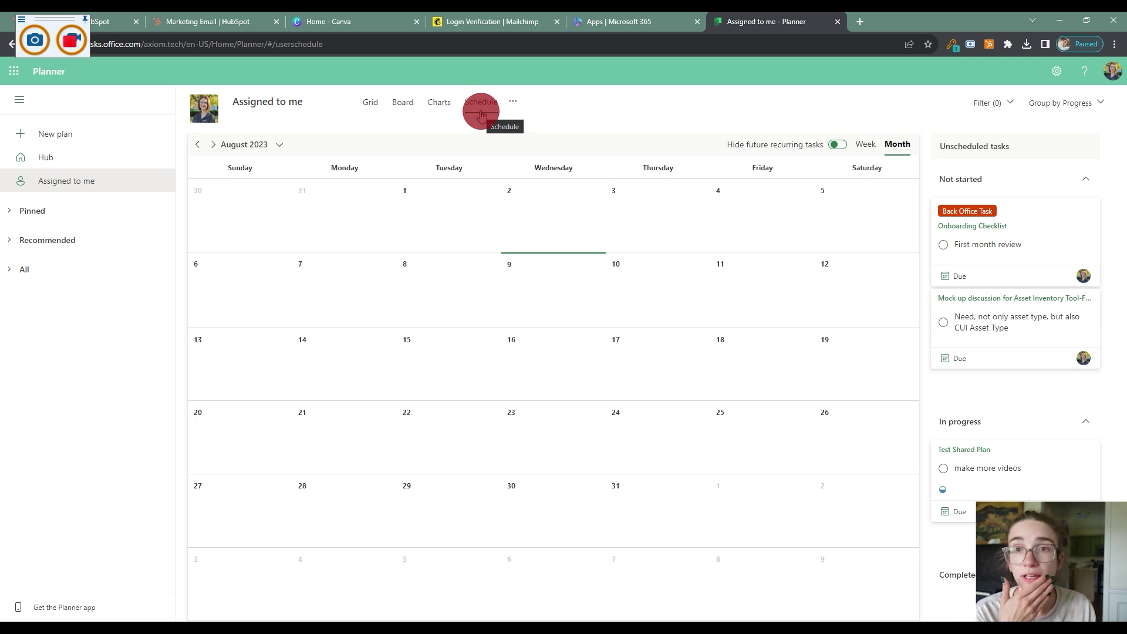
Switch the Assigned to me view back to the progress board
click(403, 103)
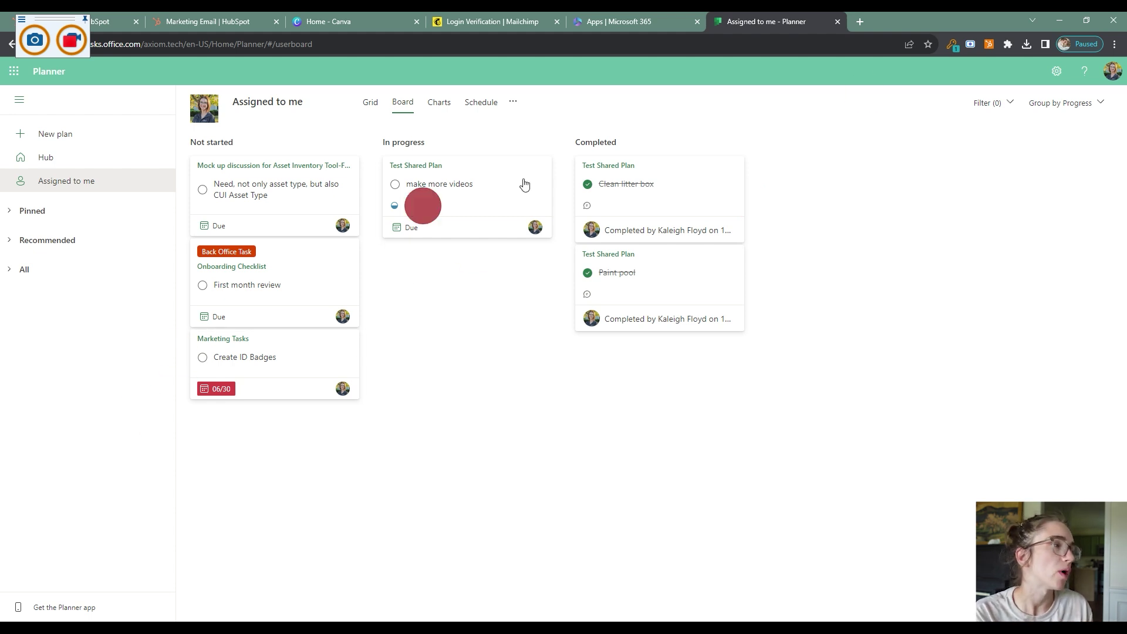
Open the Onboarding Checklist plan under Shared plans > Internal Training in Teams
key(alt+Tab)
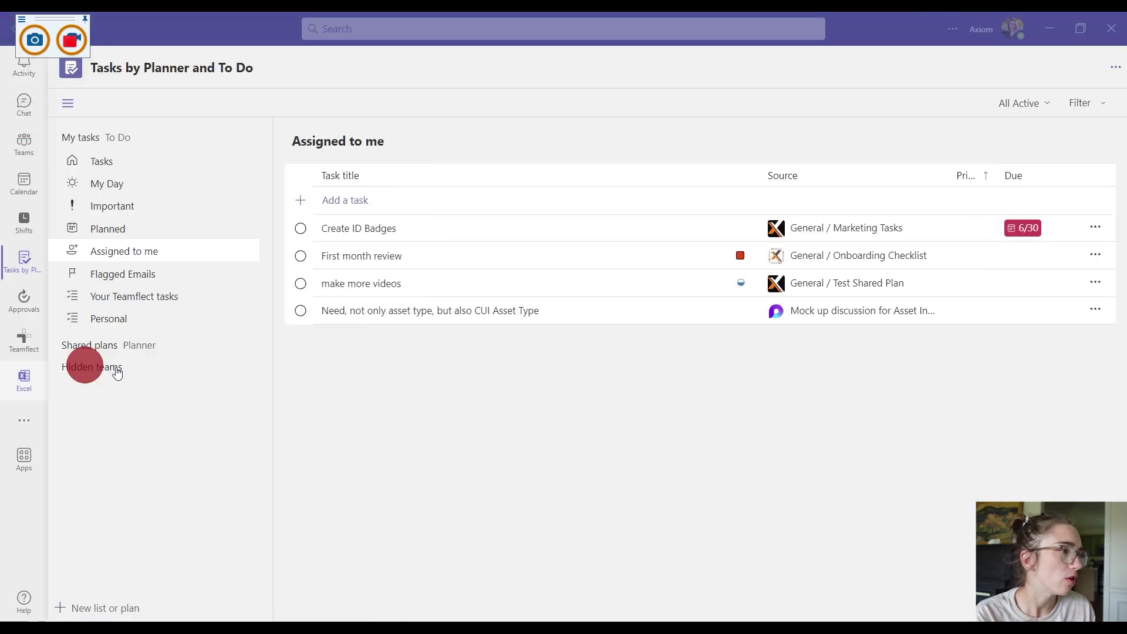
click(137, 346)
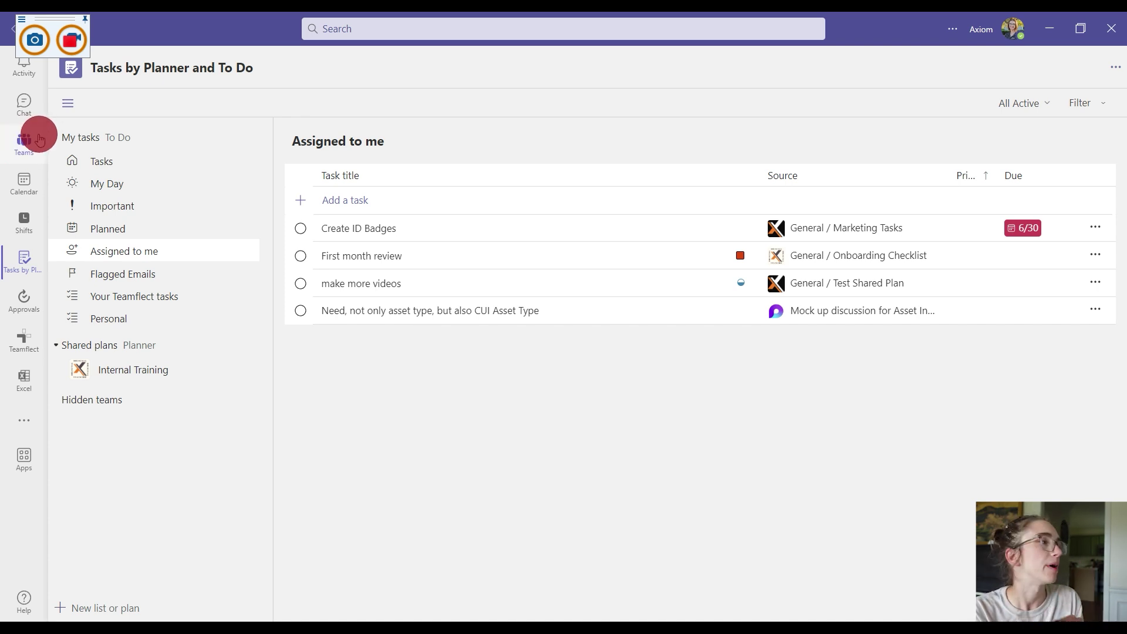
click(174, 376)
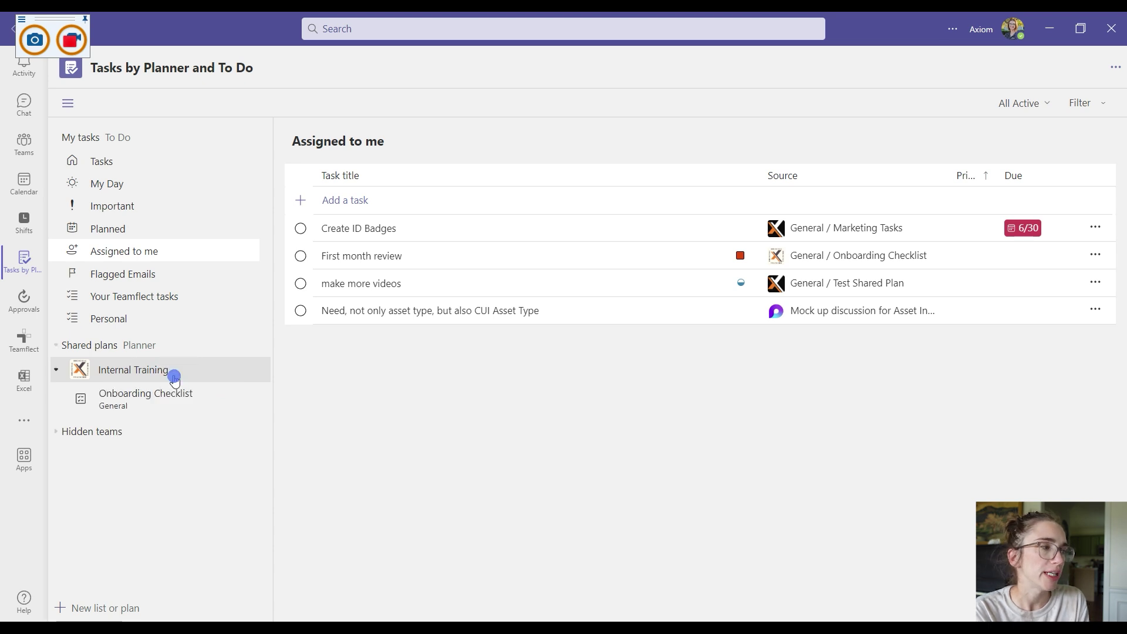
click(170, 411)
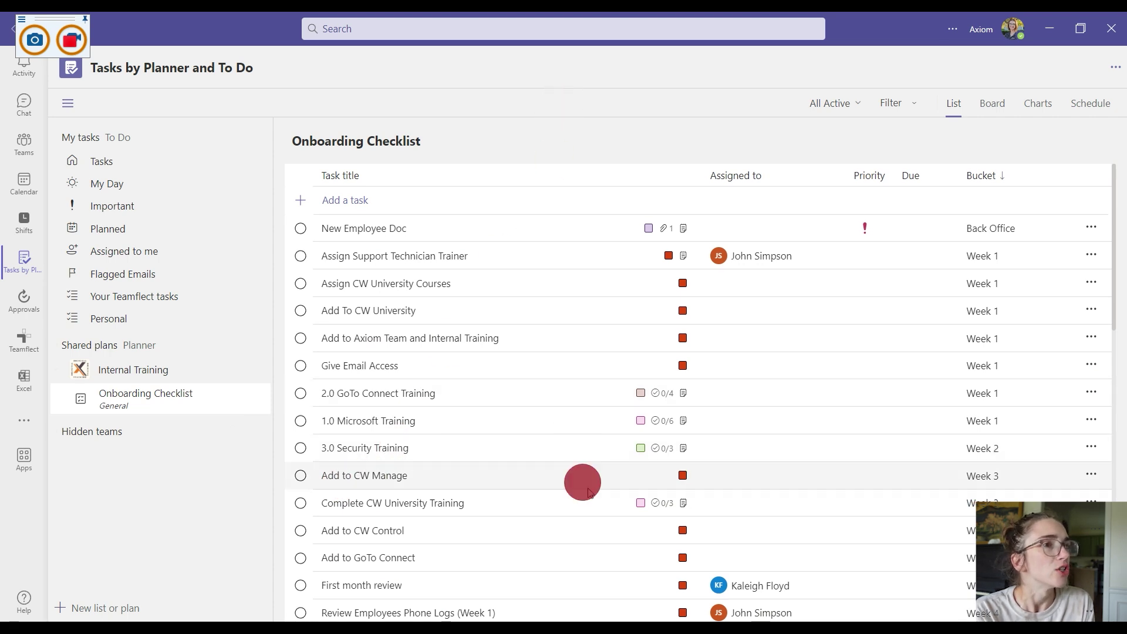
Tour the Onboarding Checklist's Board, Charts and Schedule views, back to List, then go to browser Planner
click(1005, 114)
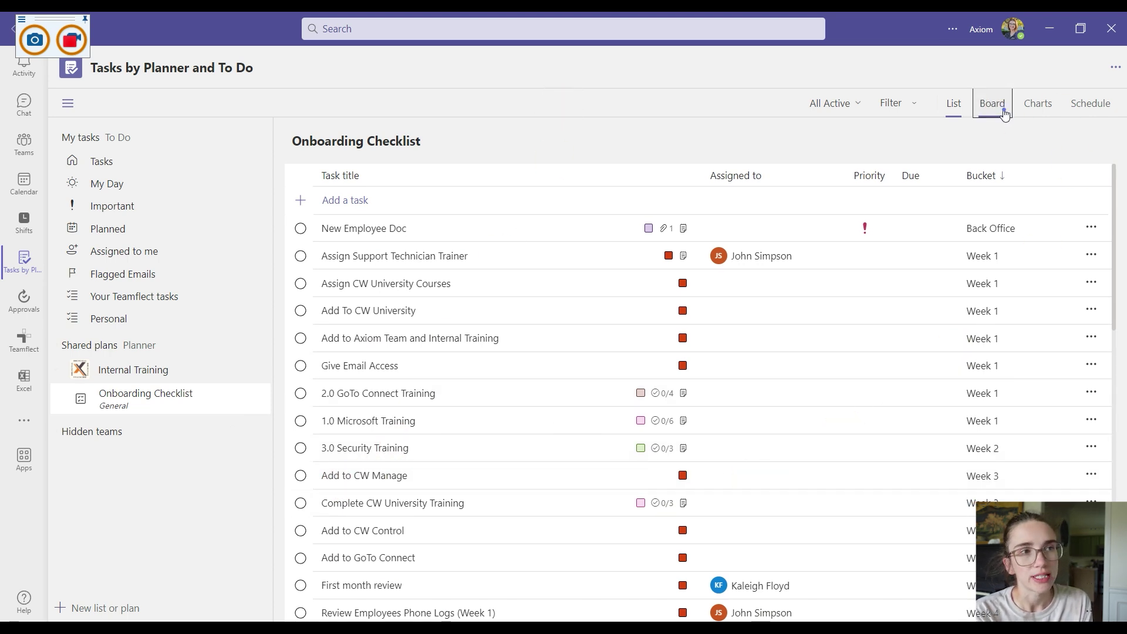
click(1038, 109)
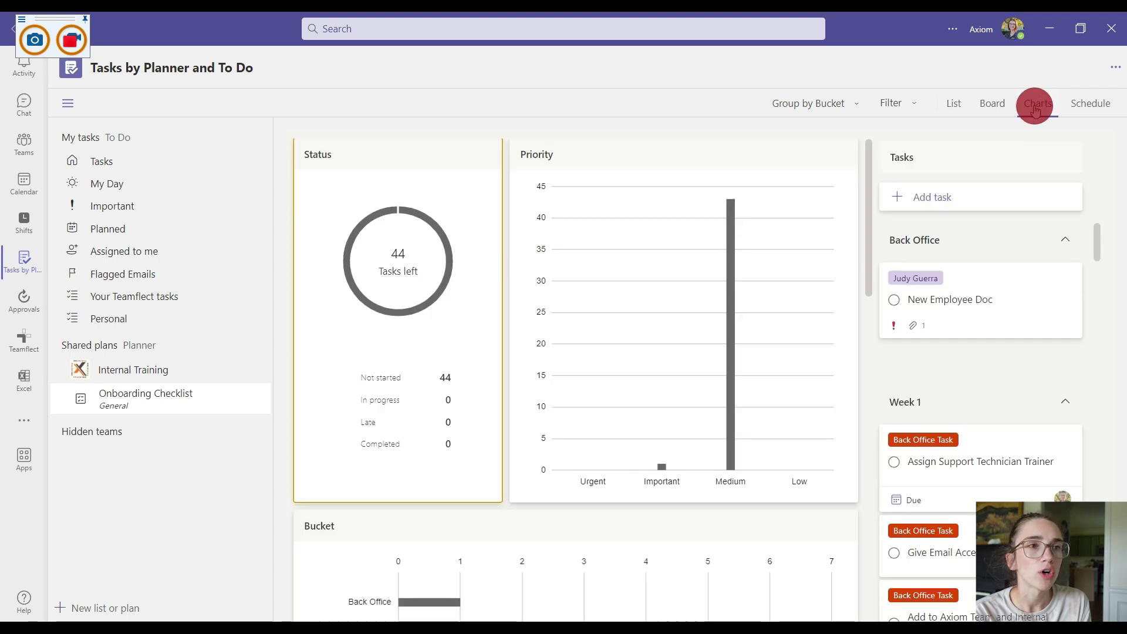
click(1093, 103)
click(966, 113)
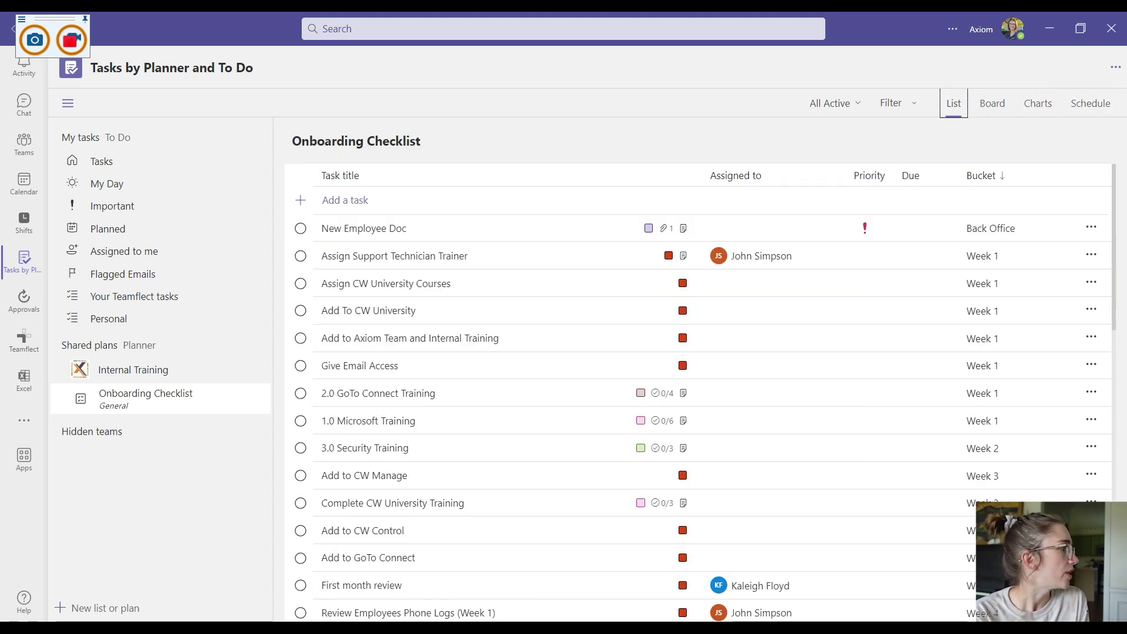
key(alt+Tab)
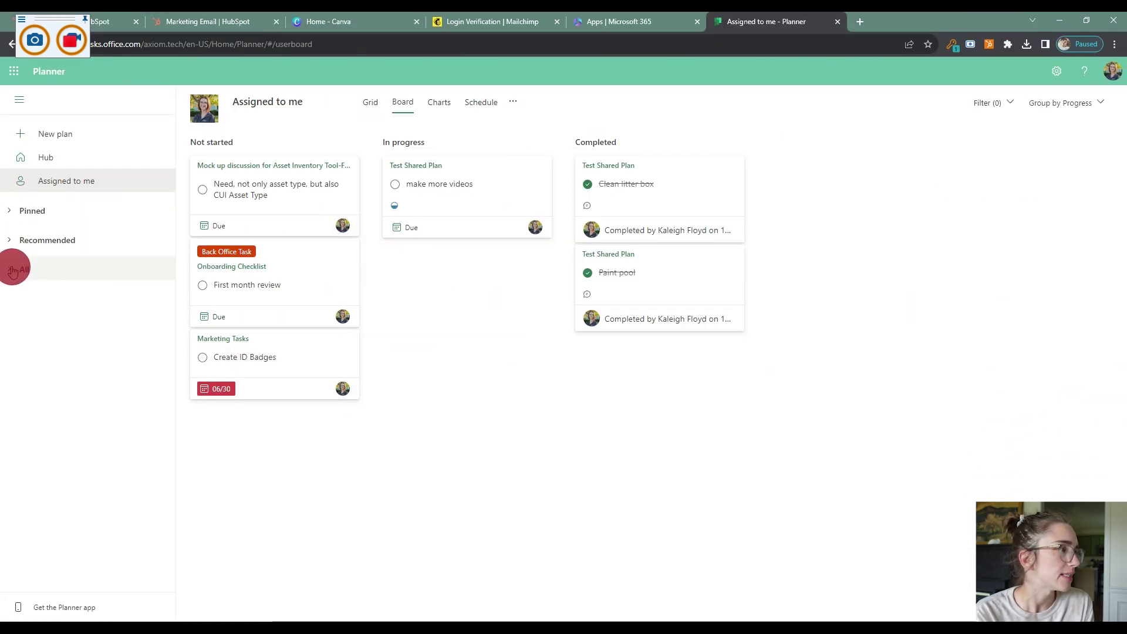
Open Onboarding Checklist from All plans in browser Planner as a grid, then minimize the browser
click(13, 270)
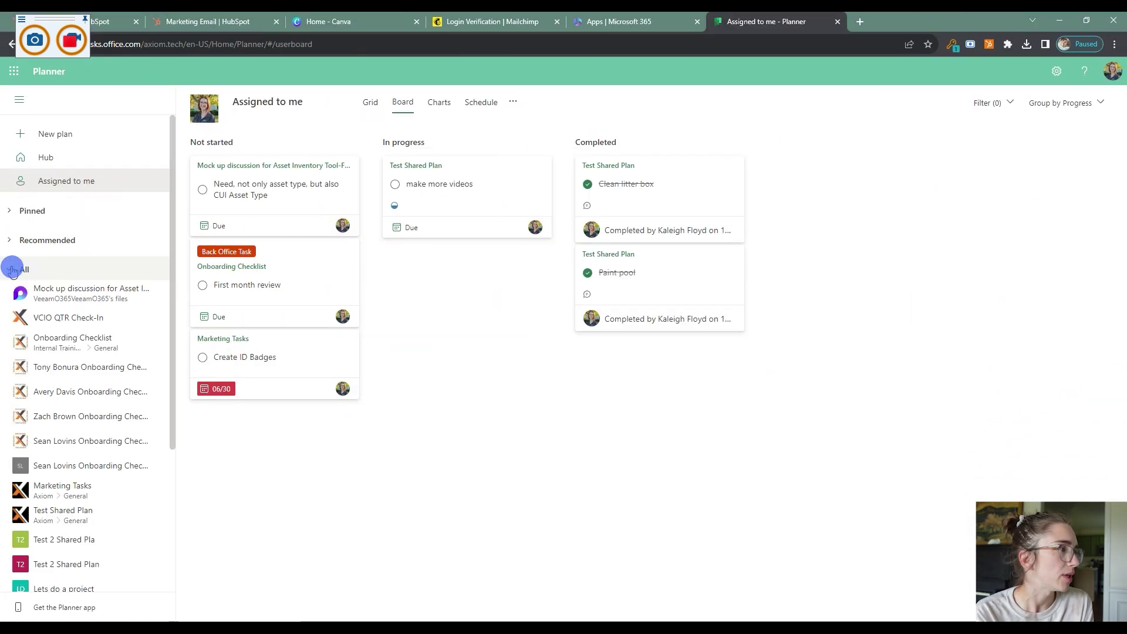
click(69, 344)
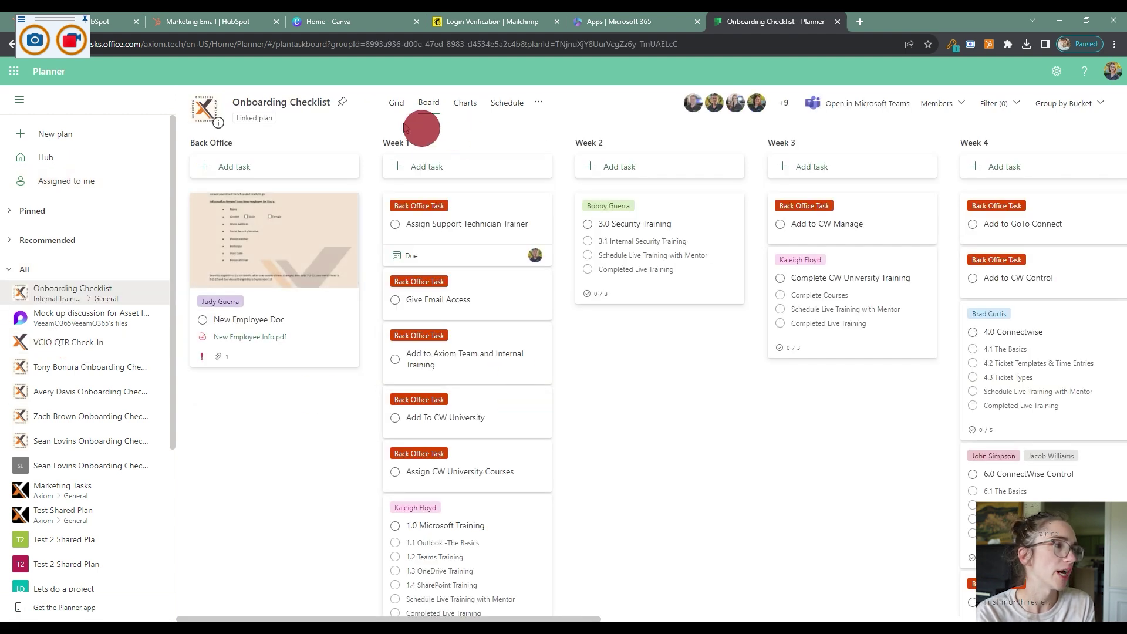
click(396, 103)
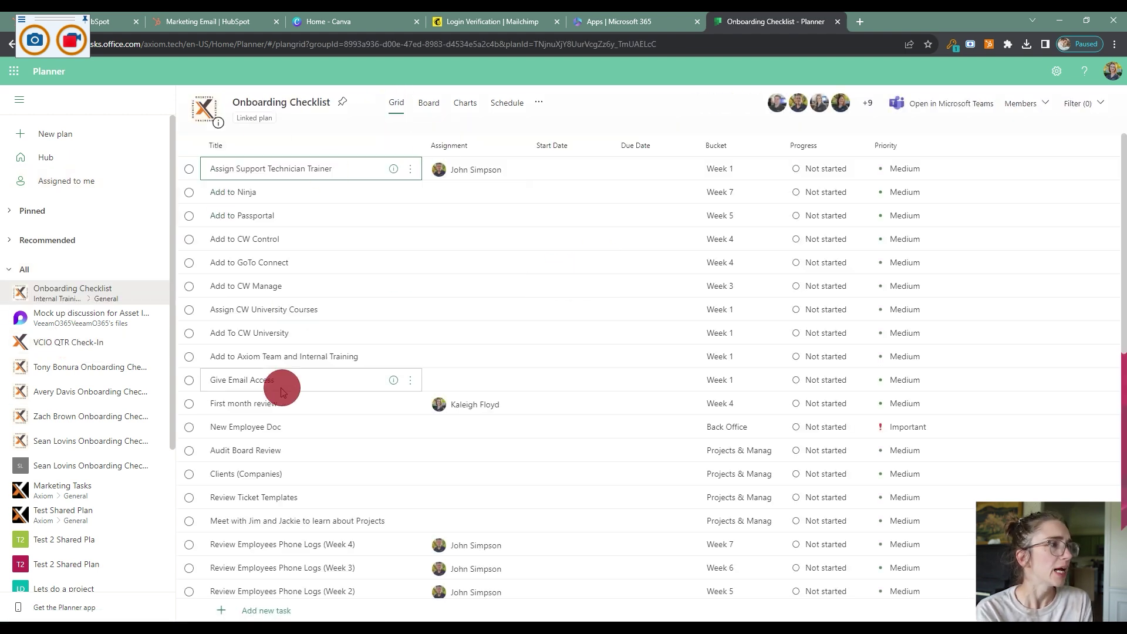
click(135, 621)
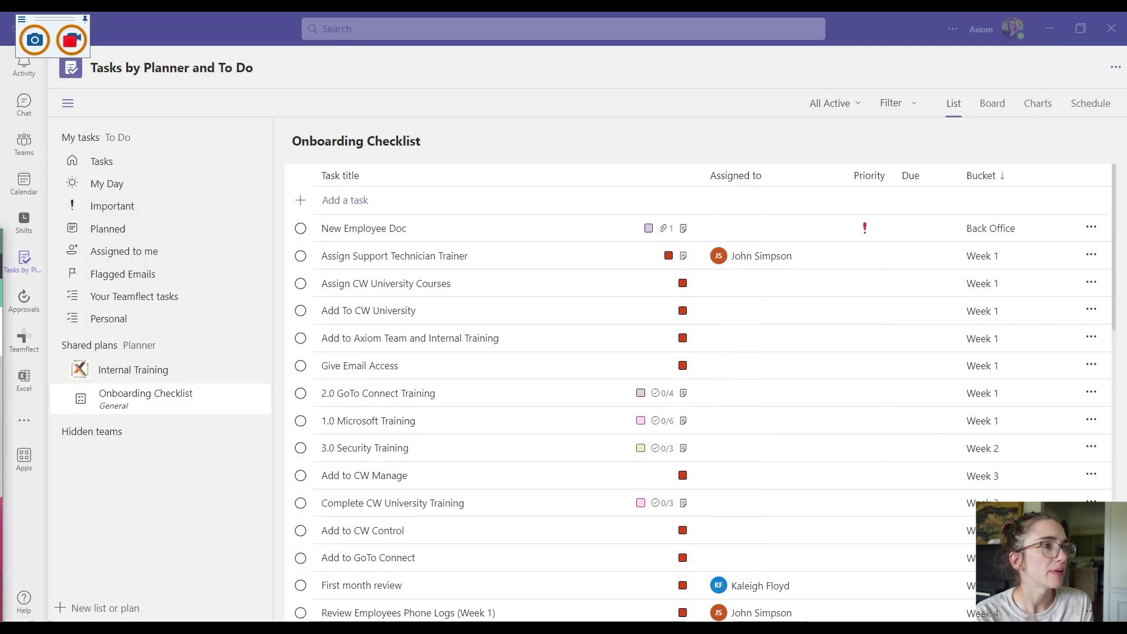
Restore and maximize the Planner browser, then view and close the plan's More options list
click(135, 621)
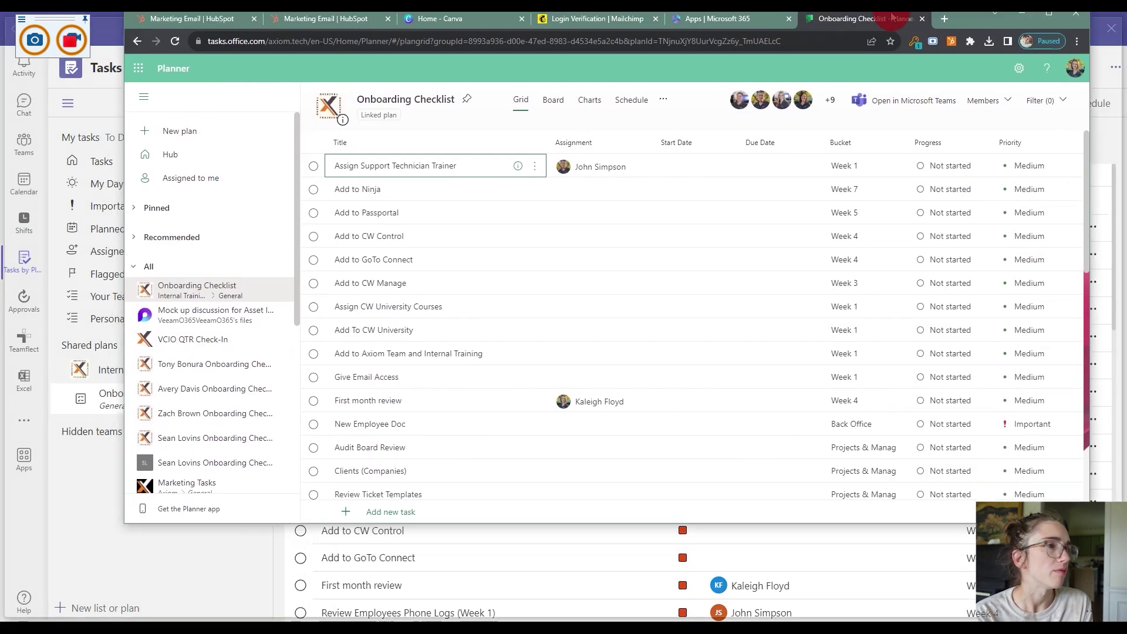
double_click(892, 15)
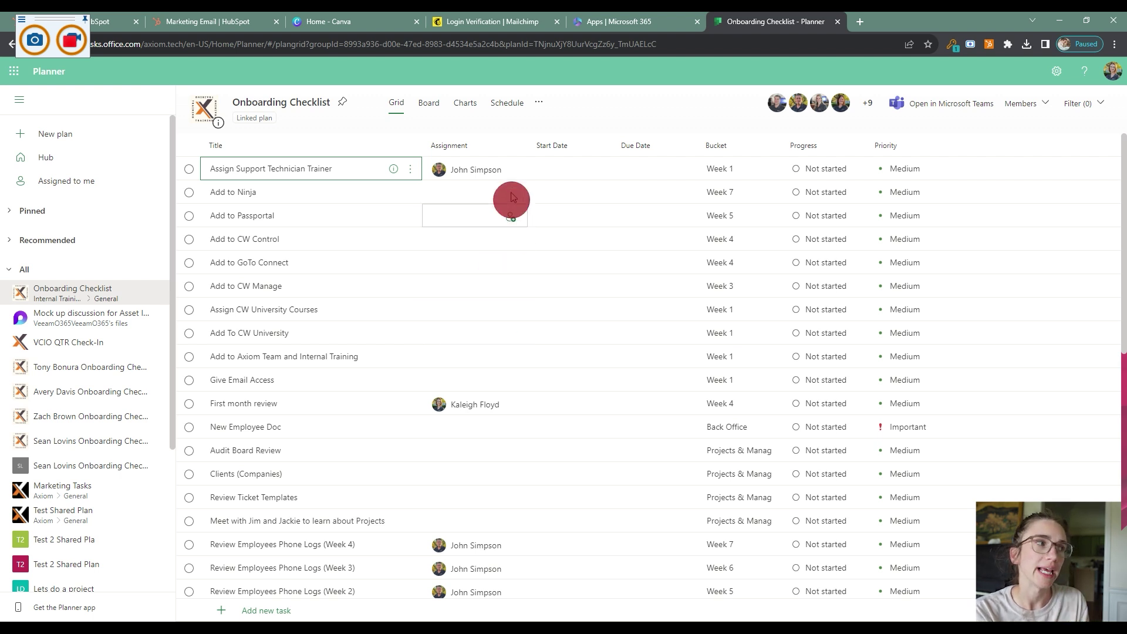
click(539, 104)
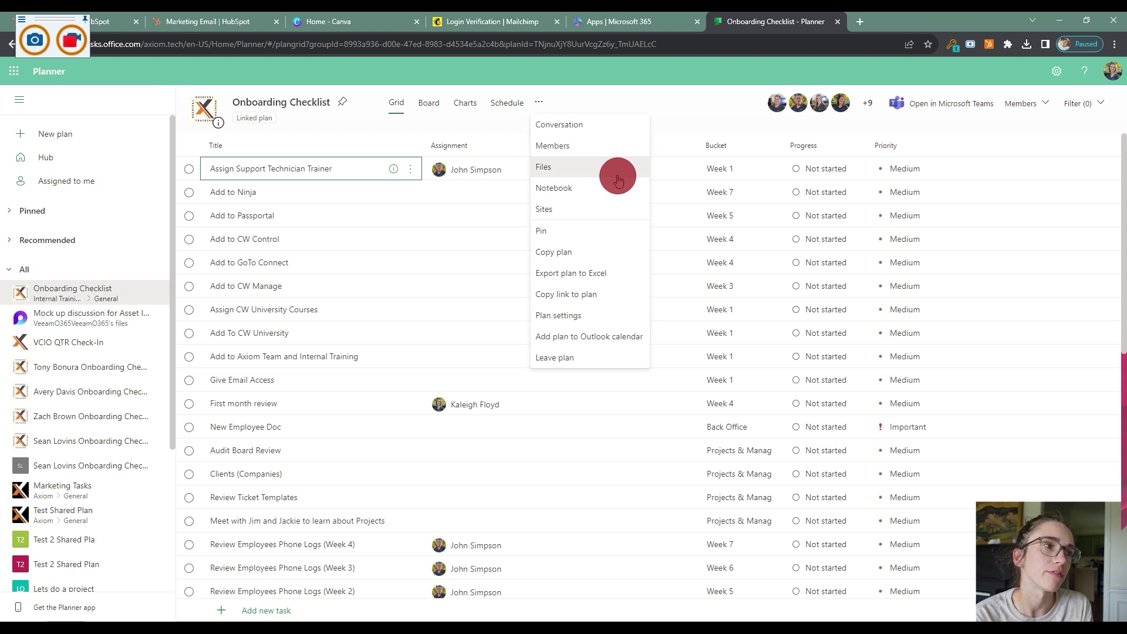
click(678, 122)
Shrink the Planner browser to a smaller window, revealing the Teams Onboarding Checklist list
double_click(928, 21)
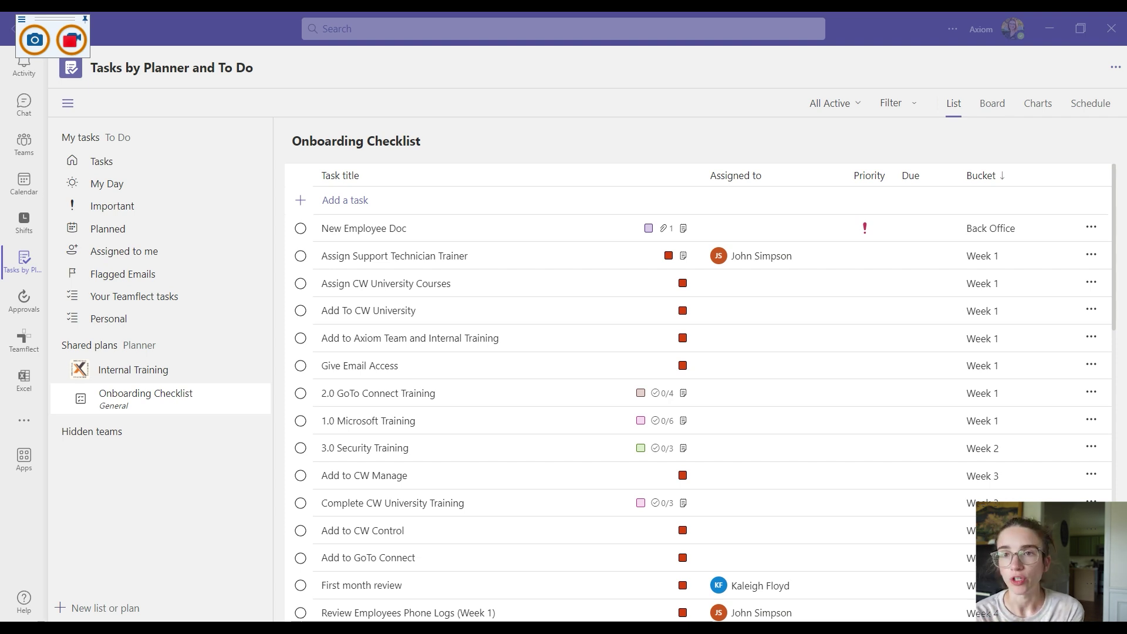
Bring the browser's Planner Onboarding Checklist grid back in front of Teams
click(697, 215)
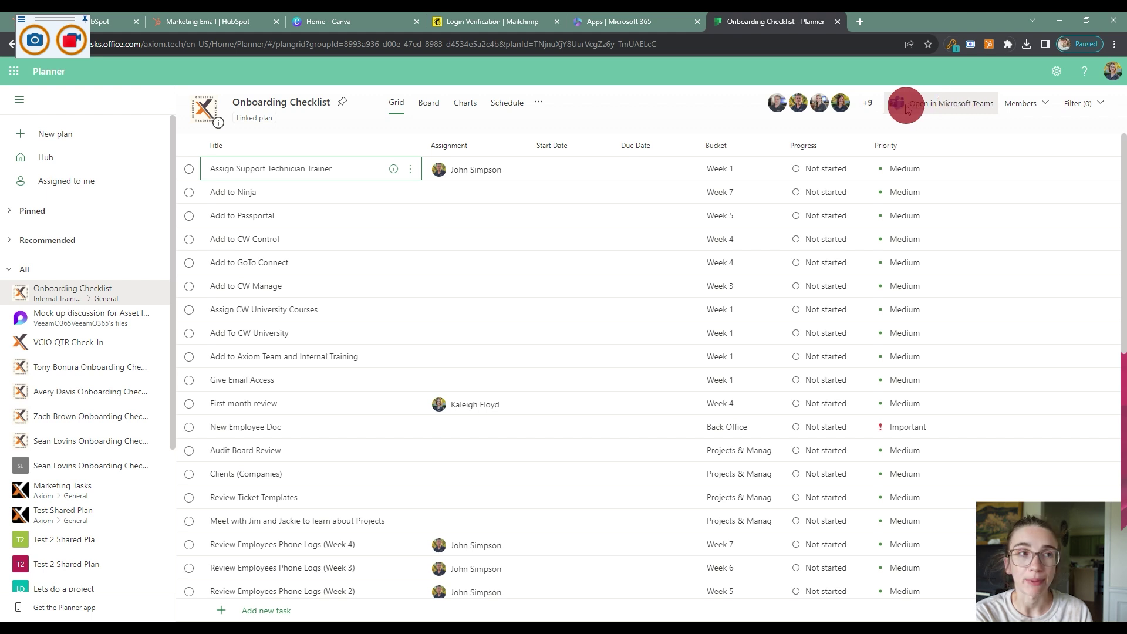
Launch the Onboarding Checklist plan from Planner into the Teams desktop app's General channel tab
click(943, 113)
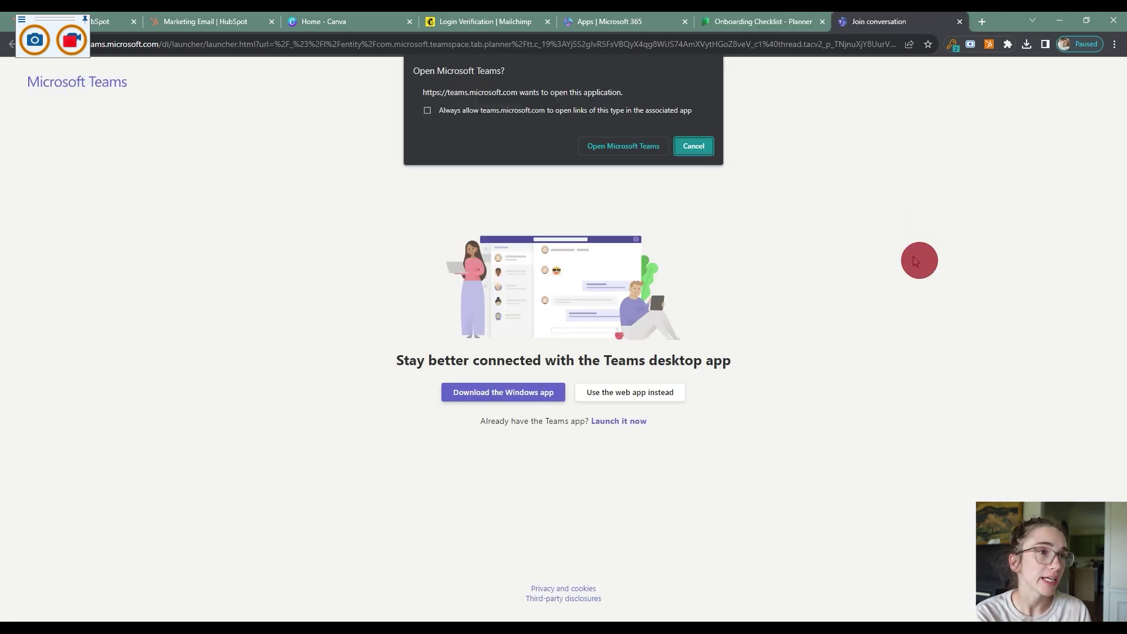
click(641, 145)
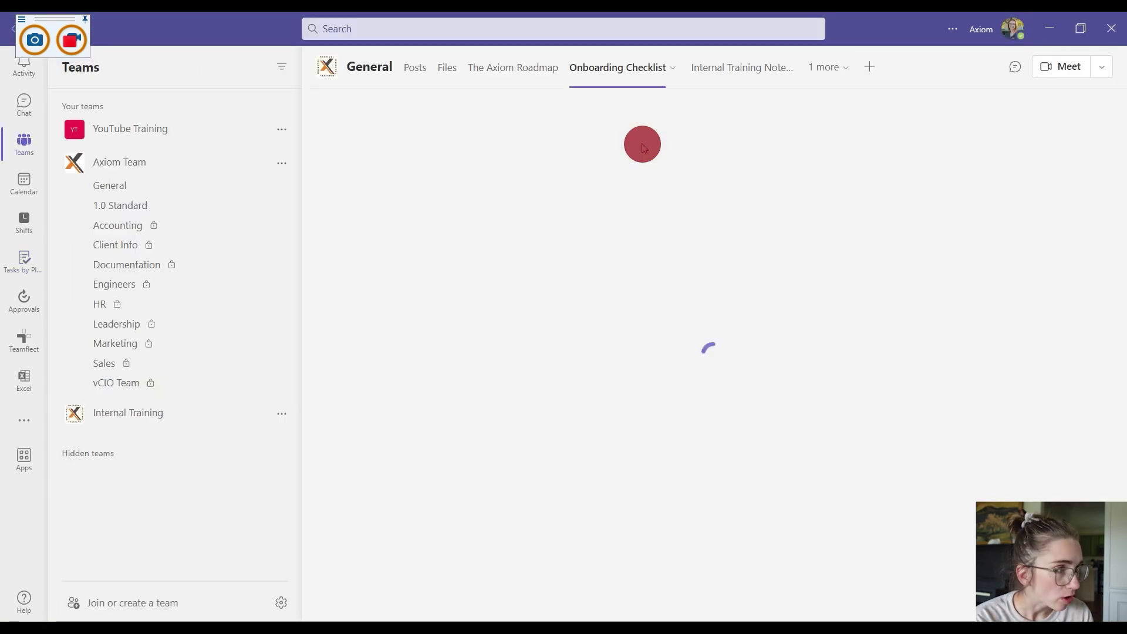